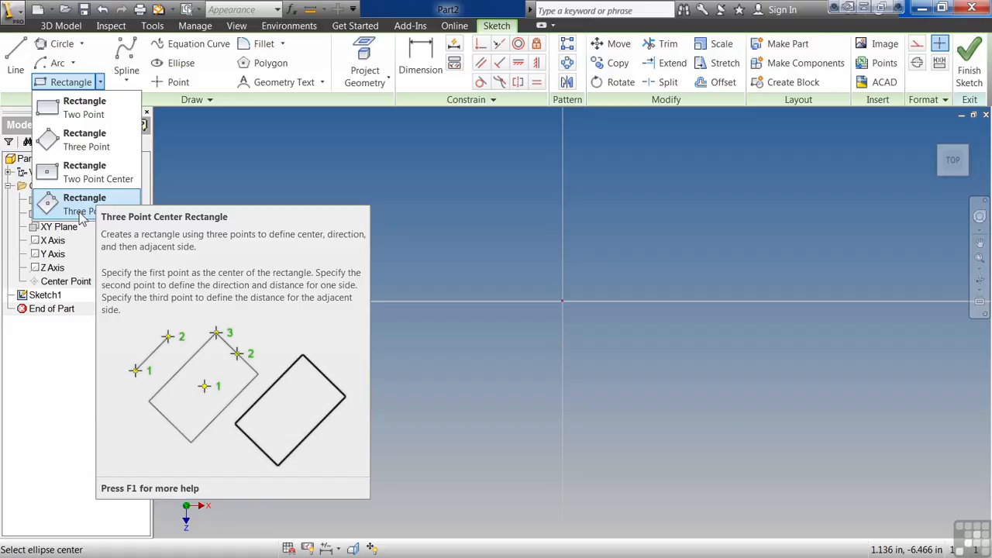
Draw a two-point rectangle 8 in wide and 6 in high, below and to the left of the sketch origin.
{"action": "left_click", "coordinate": [71, 116]}
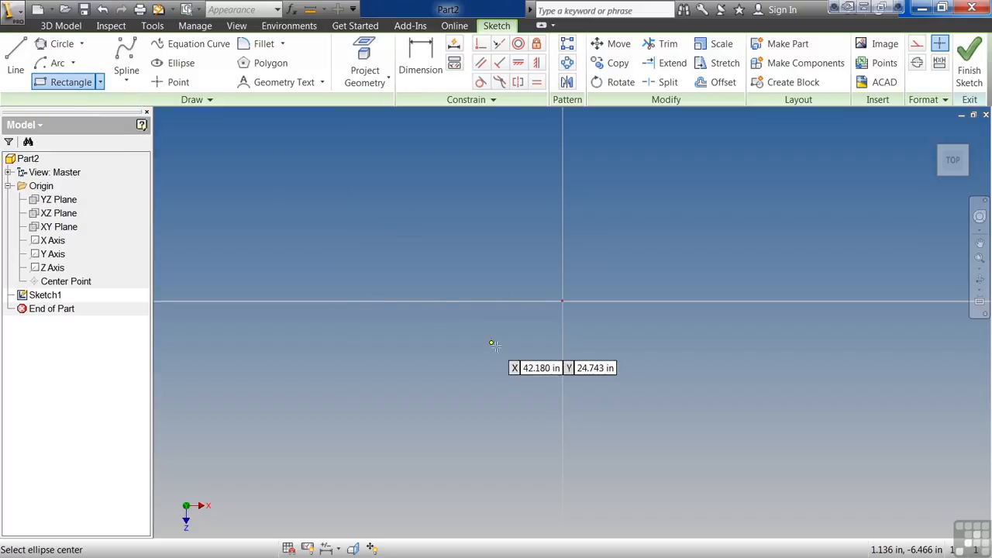
{"action": "left_click", "coordinate": [374, 430]}
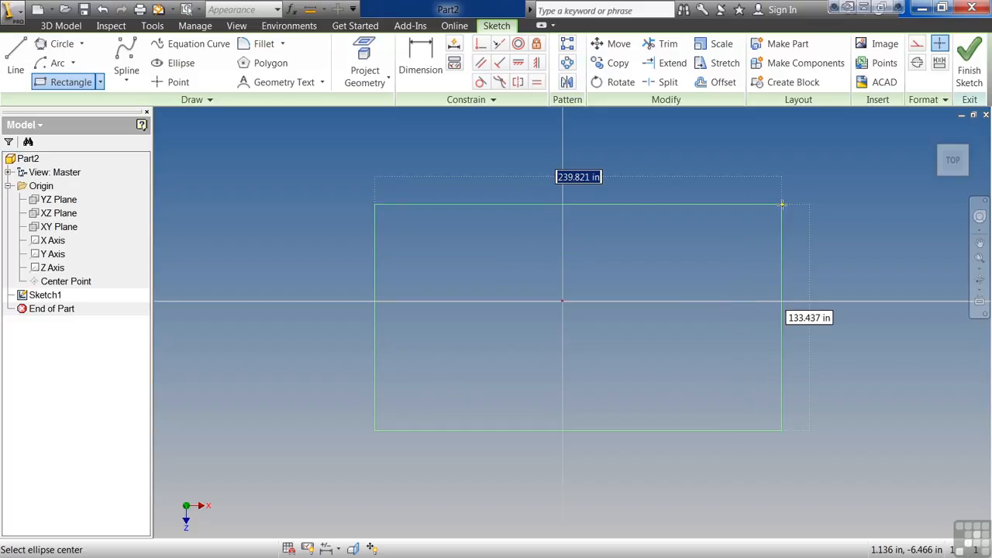
{"action": "type", "text": "8"}
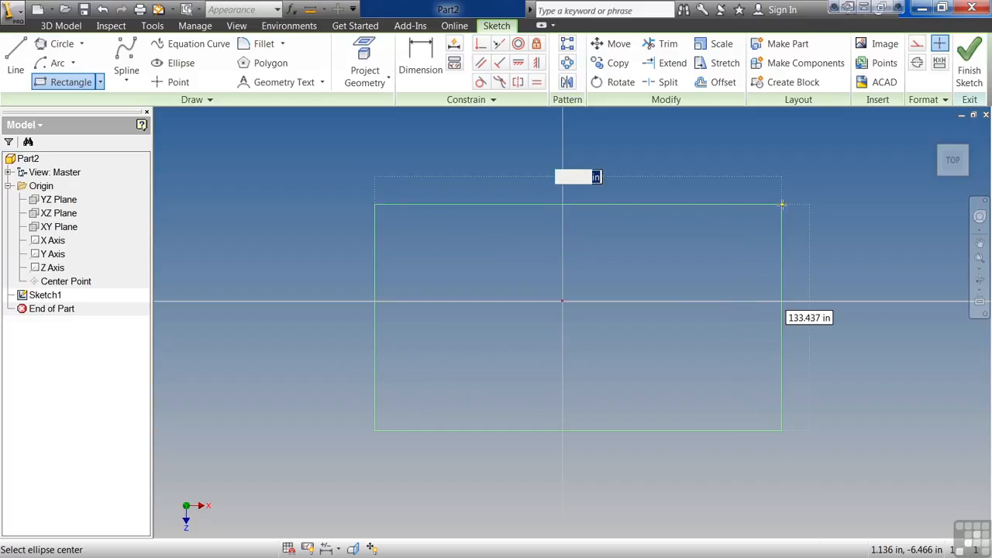
{"action": "key", "text": "Tab"}
{"action": "type", "text": "6"}
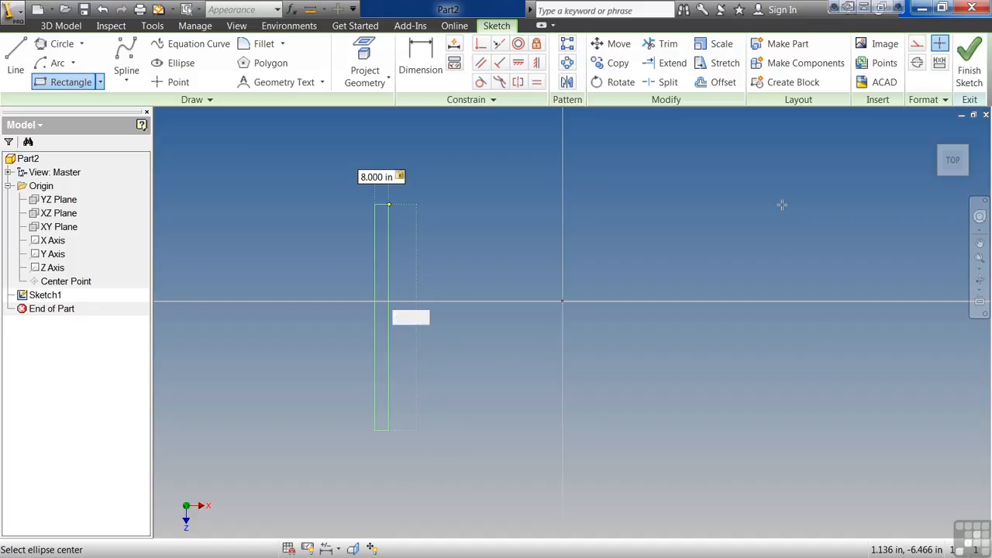
{"action": "key", "text": "Return"}
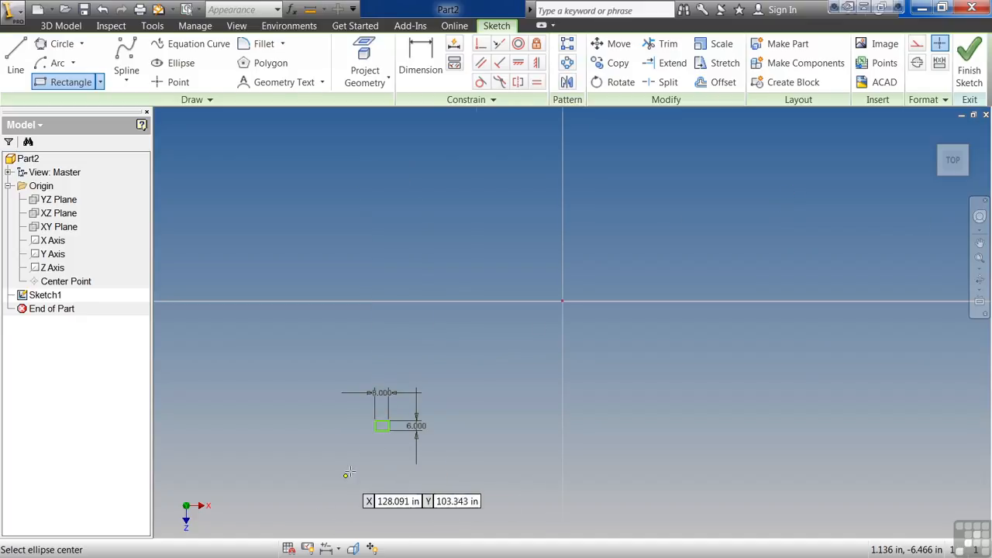
Draw a larger, tilted three-point rectangle freehand between the 8 x 6 in rectangle and the origin, and end the command.
{"action": "scroll", "coordinate": [347, 475], "scroll_direction": "up", "scroll_amount": 3}
{"action": "scroll", "coordinate": [400, 445], "scroll_direction": "down", "scroll_amount": 7}
{"action": "middle_click_drag", "start_coordinate": [338, 479], "coordinate": [374, 473]}
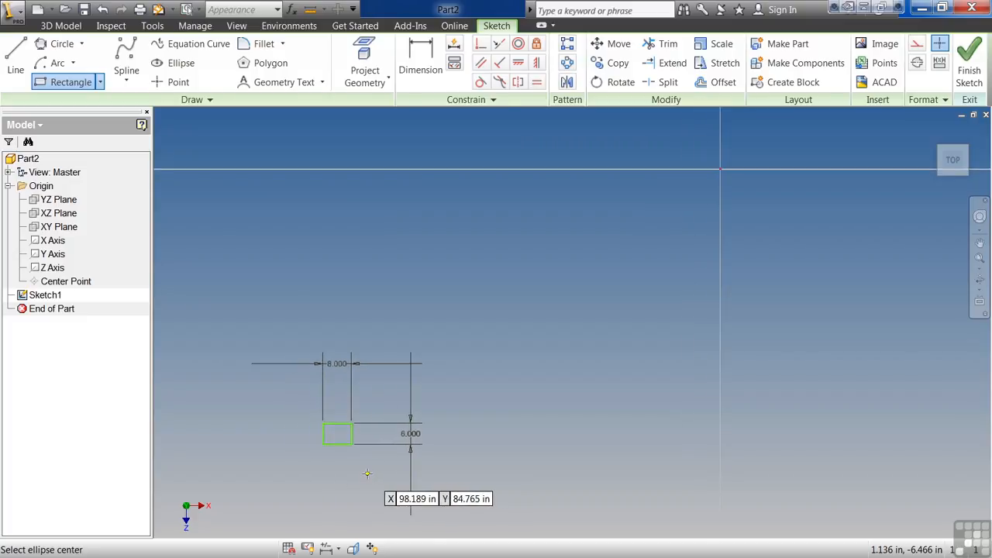
{"action": "left_click", "coordinate": [98, 84]}
{"action": "left_click", "coordinate": [78, 141]}
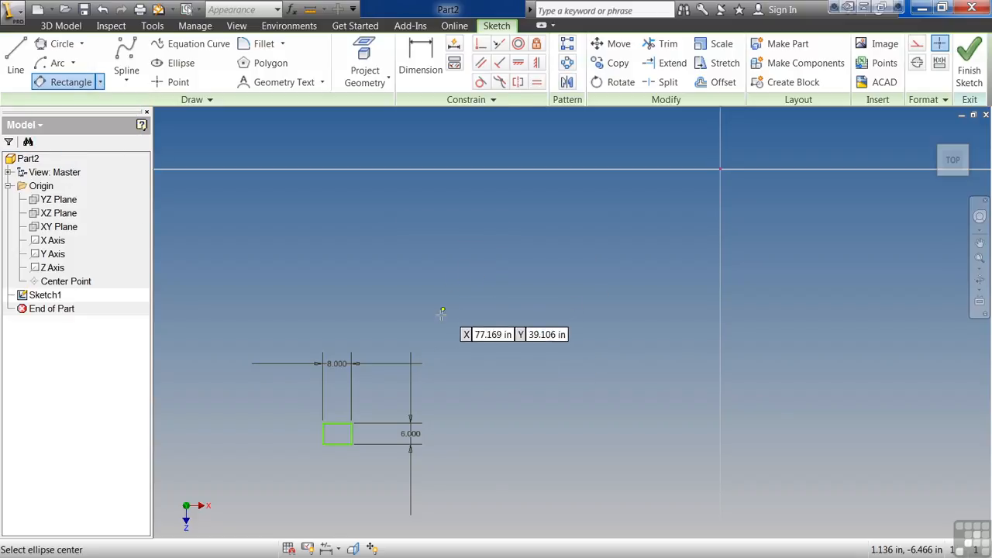
{"action": "left_click", "coordinate": [475, 341]}
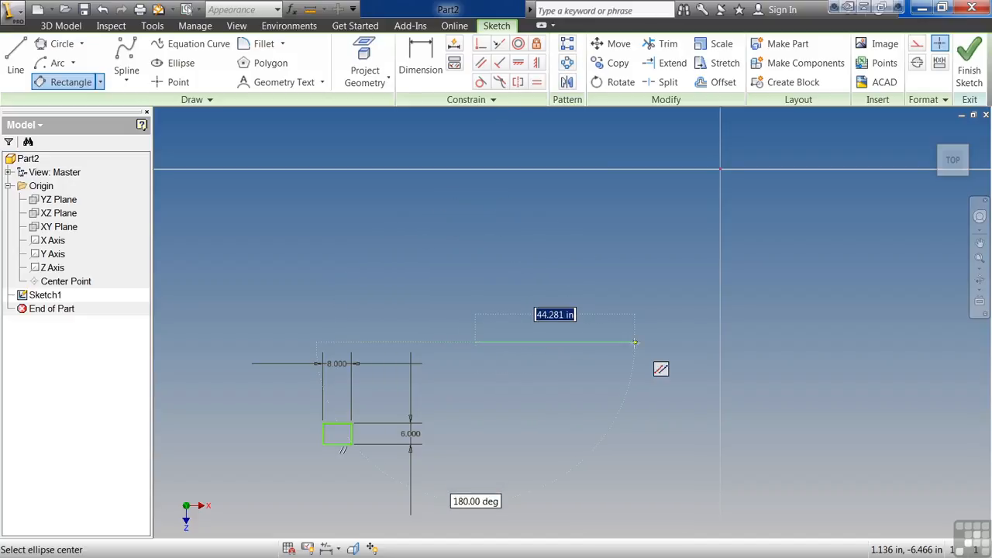
{"action": "left_click", "coordinate": [616, 420]}
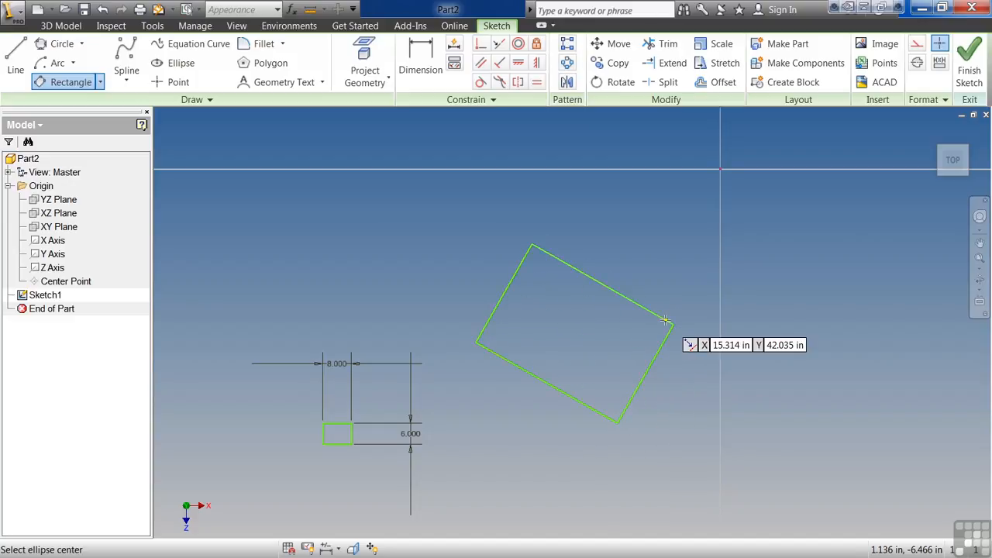
{"action": "left_click", "coordinate": [671, 326]}
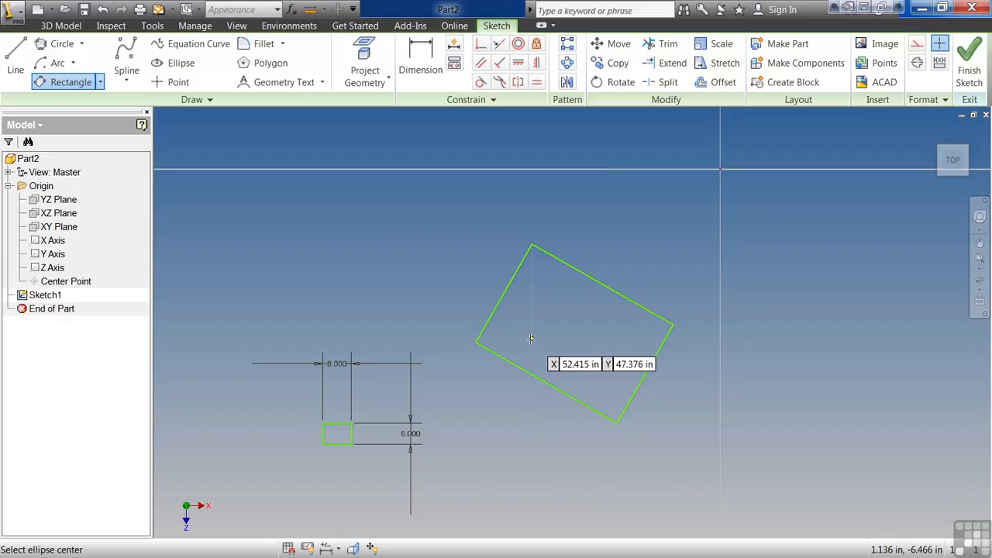
{"action": "right_click", "coordinate": [416, 275]}
{"action": "left_click", "coordinate": [465, 283]}
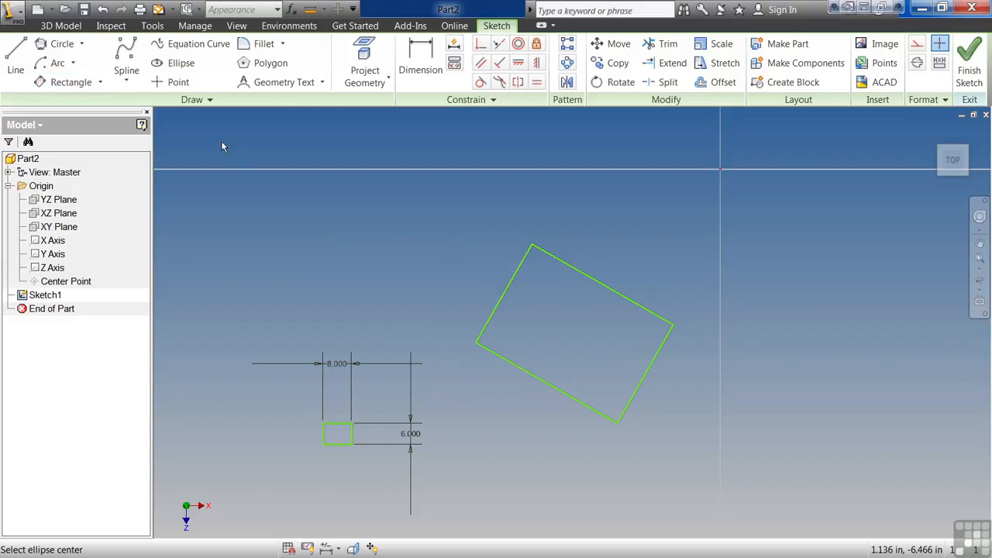
Draw a two-point center rectangle near the sketch origin and place its center exactly on the origin point.
{"action": "left_click", "coordinate": [100, 82]}
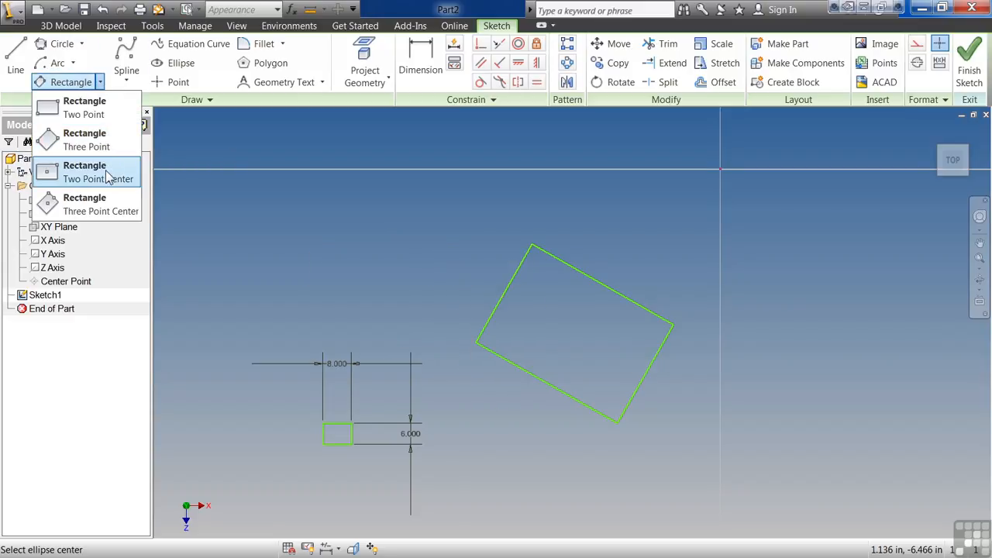
{"action": "left_click", "coordinate": [108, 178]}
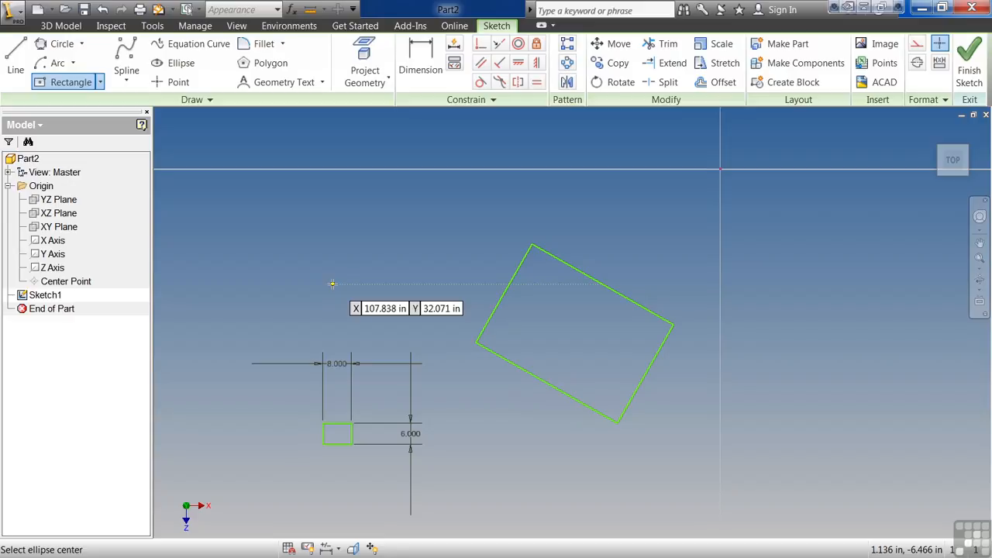
{"action": "left_click", "coordinate": [720, 168]}
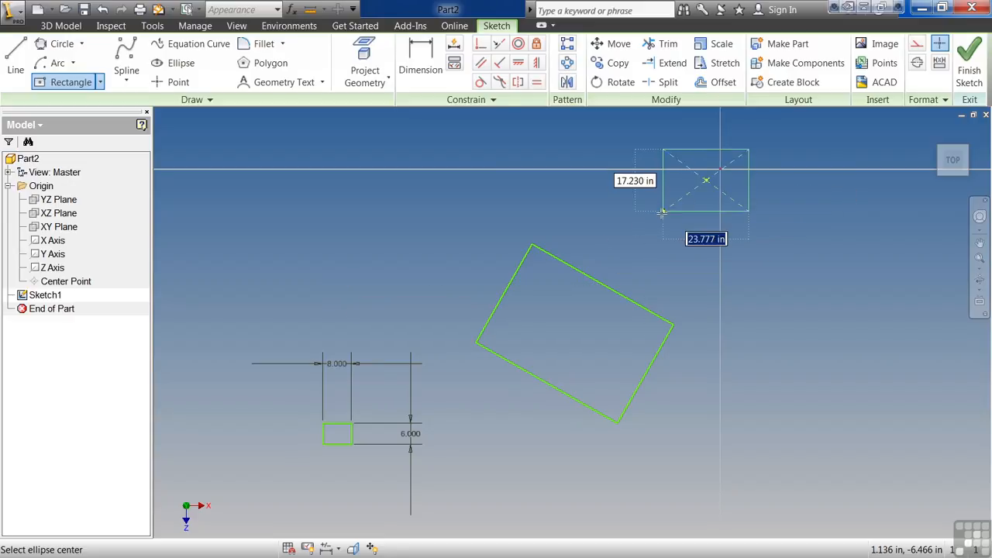
{"action": "left_click", "coordinate": [767, 222]}
{"action": "middle_click_drag", "start_coordinate": [750, 206], "coordinate": [677, 258]}
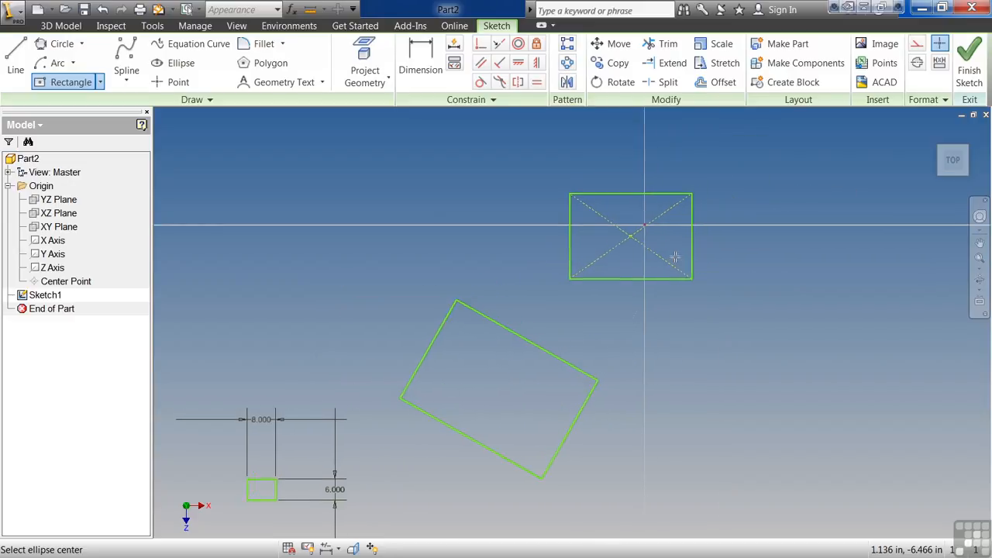
{"action": "key", "text": "Escape"}
{"action": "key", "text": "ctrl+v"}
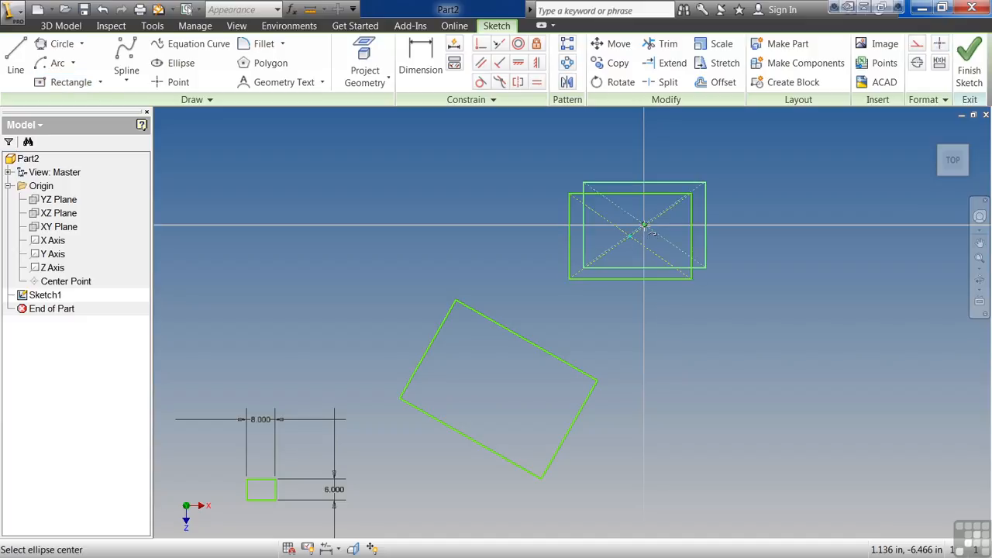
{"action": "key", "text": "Escape"}
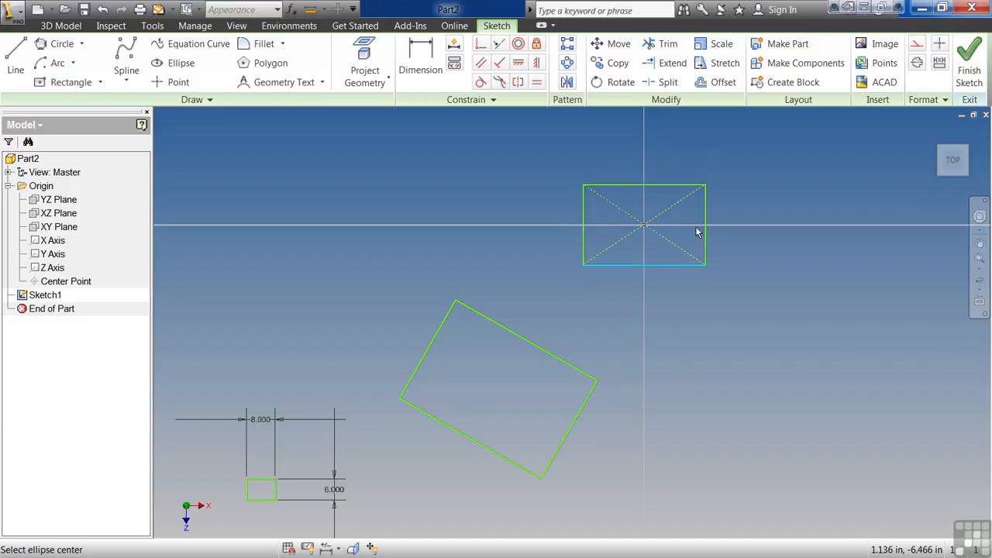
Stretch the centered rectangle's right and bottom edges outward, then pull both back in to test its symmetry about the origin.
{"action": "left_click_drag", "start_coordinate": [705, 237], "coordinate": [753, 239]}
{"action": "left_click_drag", "start_coordinate": [653, 273], "coordinate": [653, 297]}
{"action": "left_click_drag", "start_coordinate": [755, 257], "coordinate": [703, 275]}
{"action": "left_click_drag", "start_coordinate": [644, 297], "coordinate": [649, 277]}
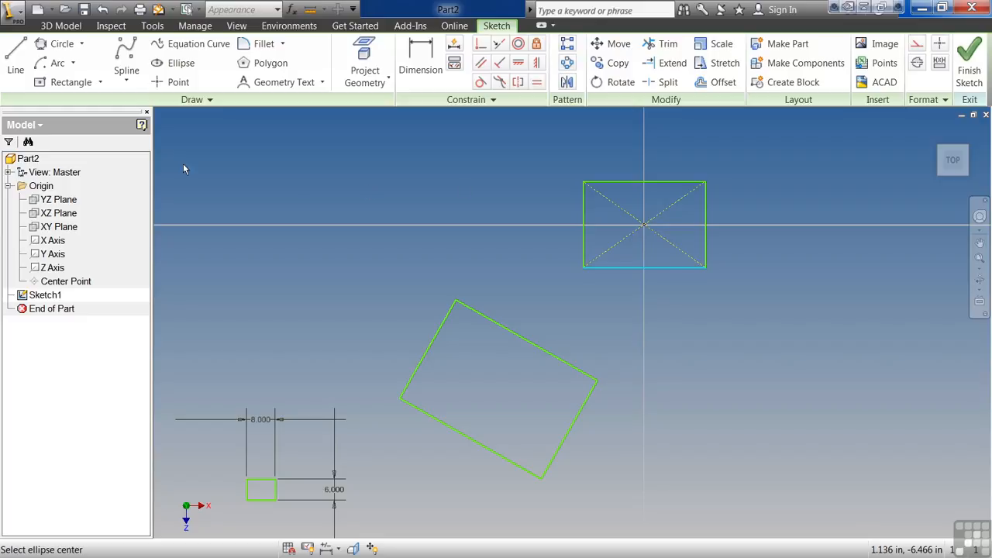
Draw a three-point center rectangle to the right of the other rectangles, at a 135° angle, 24 in long and 12 in wide.
{"action": "left_click", "coordinate": [100, 82]}
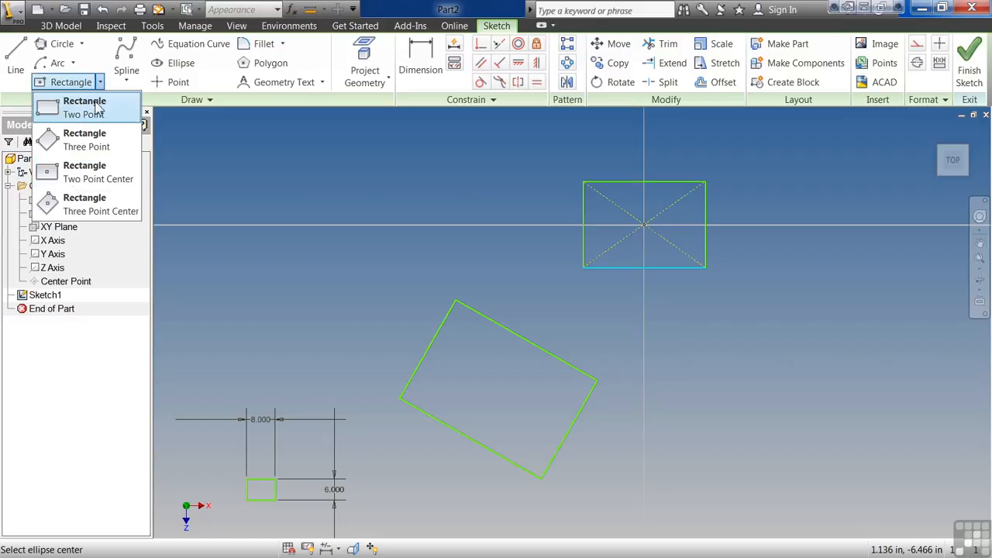
{"action": "left_click", "coordinate": [92, 204]}
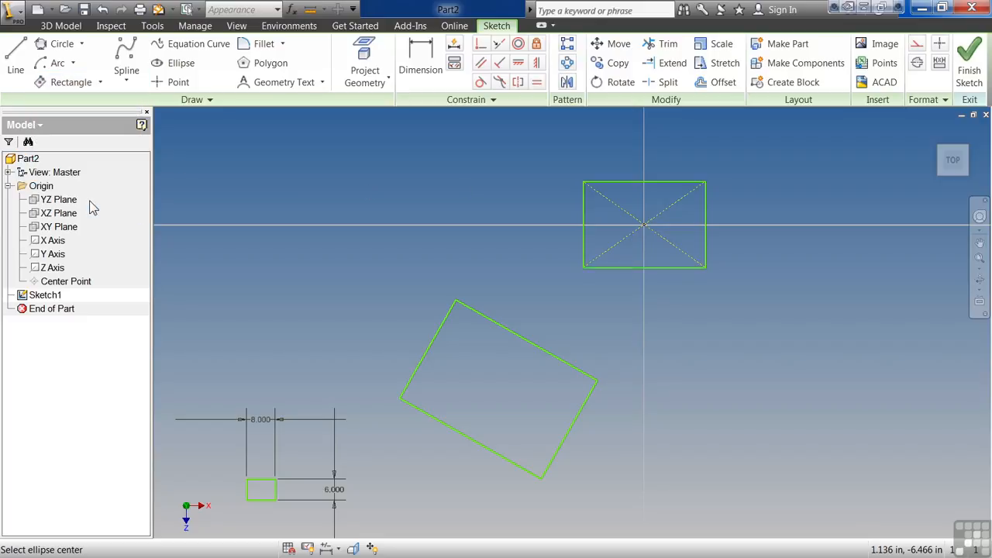
{"action": "scroll", "coordinate": [505, 246], "scroll_direction": "up", "scroll_amount": 2}
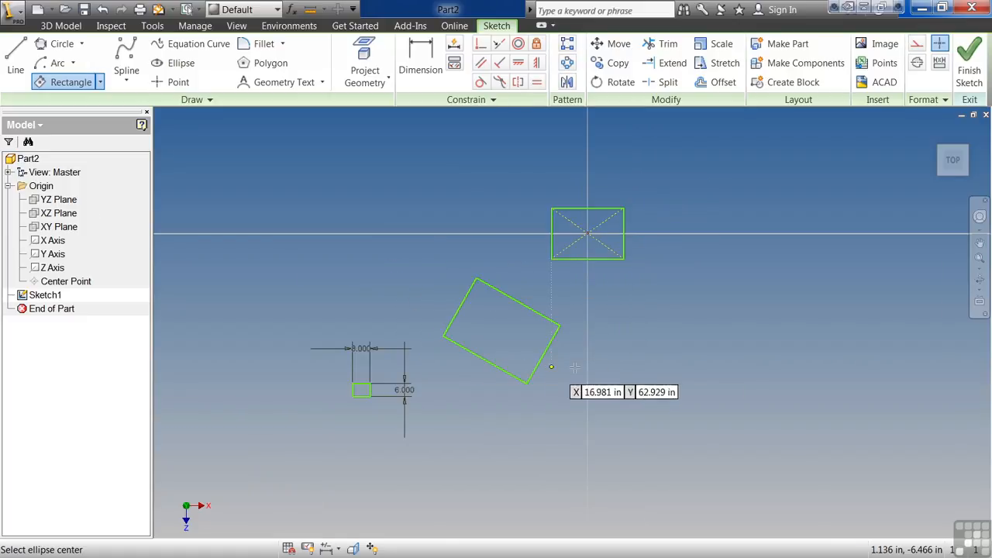
{"action": "middle_click_drag", "start_coordinate": [710, 359], "coordinate": [595, 362]}
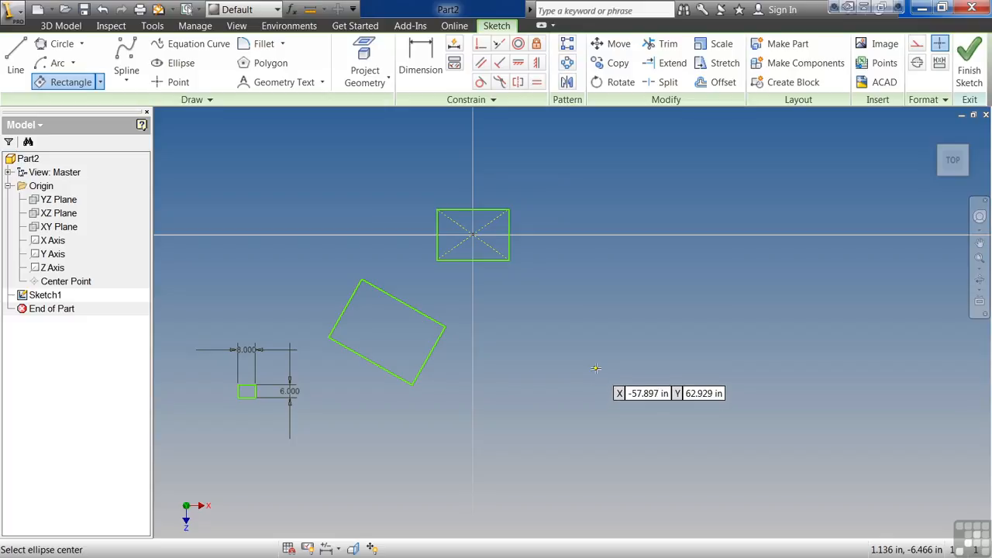
{"action": "left_click", "coordinate": [611, 356]}
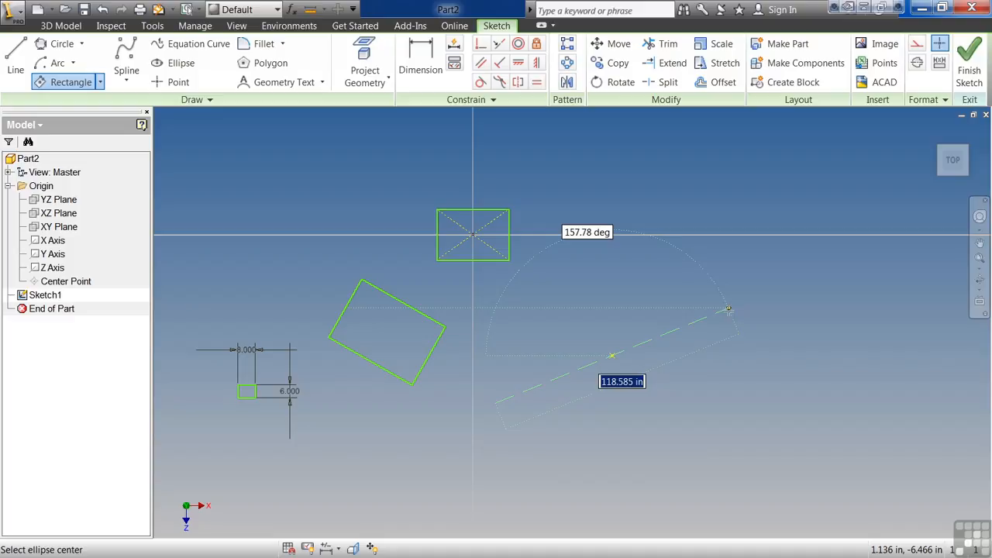
{"action": "key", "text": "Tab"}
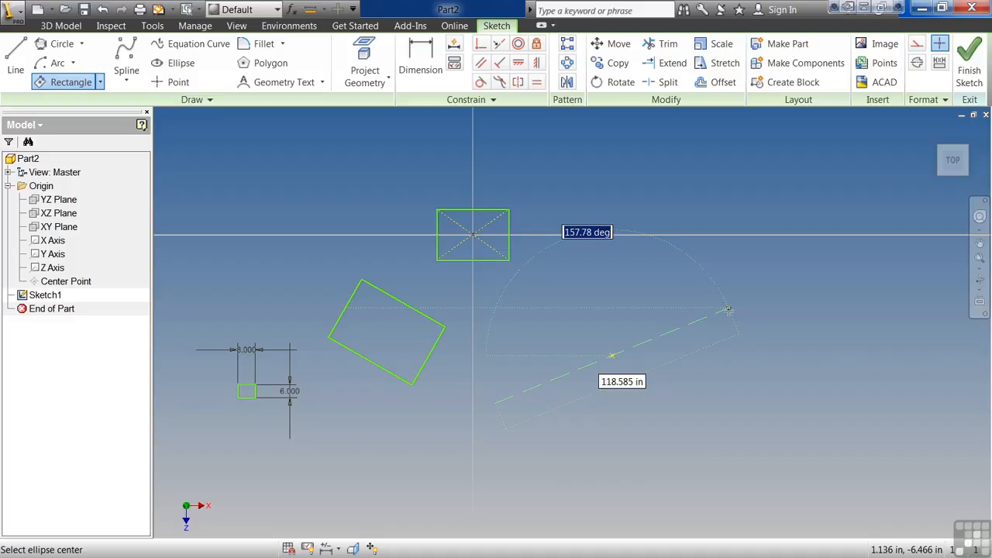
{"action": "type", "text": "135"}
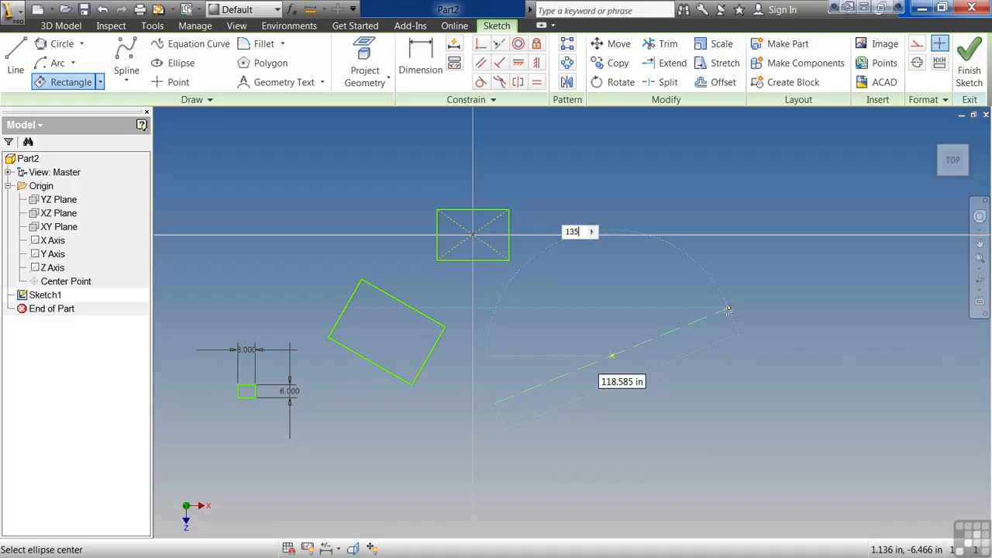
{"action": "key", "text": "Tab"}
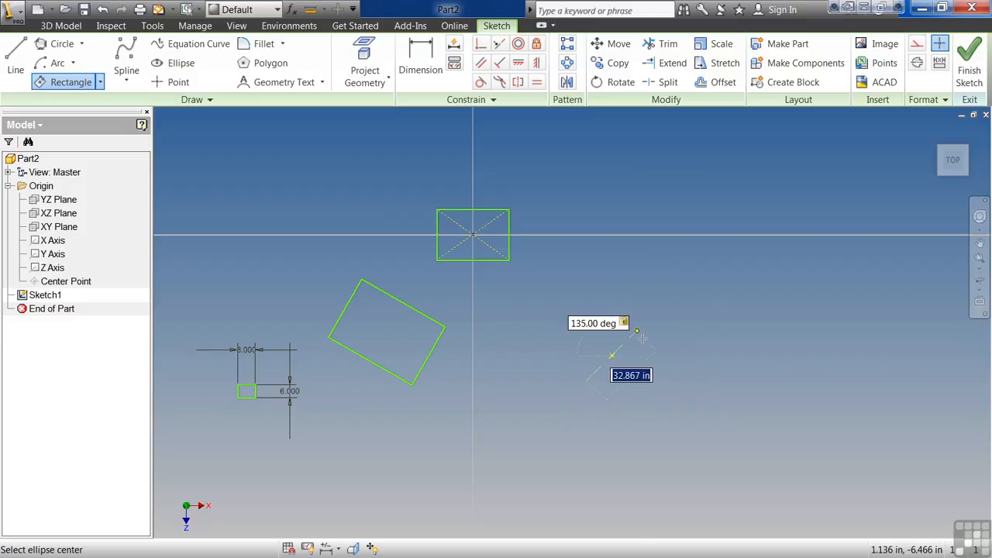
{"action": "type", "text": "24"}
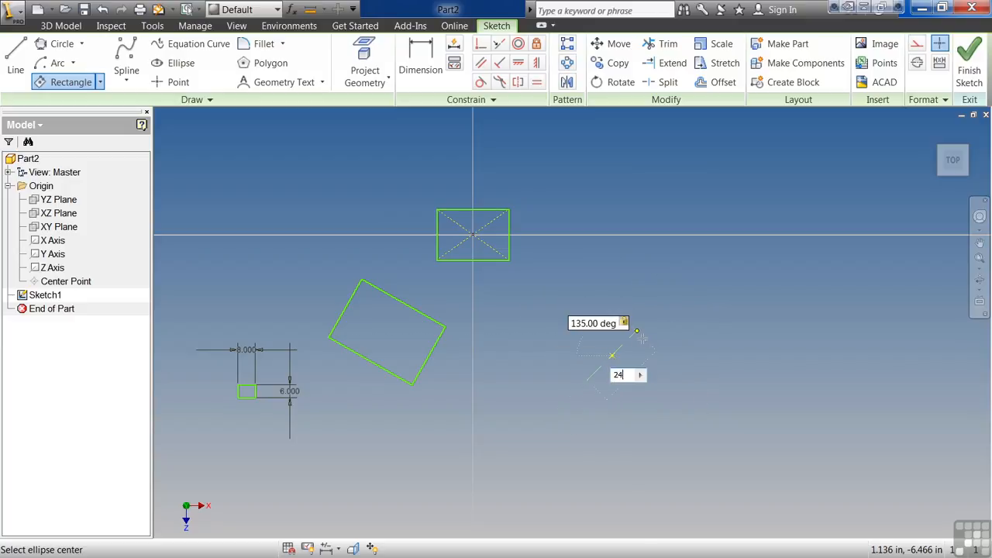
{"action": "key", "text": "Tab"}
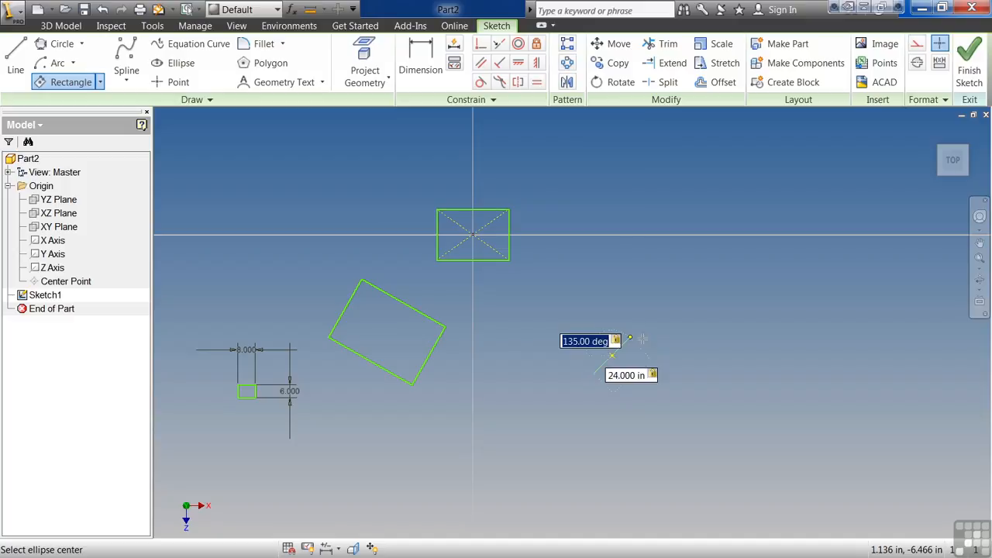
{"action": "key", "text": "Return"}
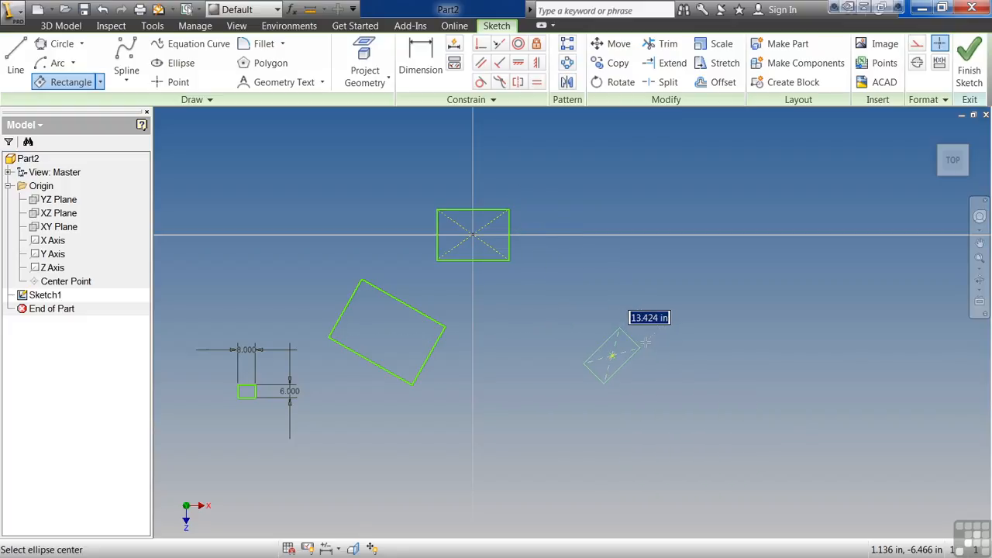
{"action": "type", "text": "12"}
{"action": "key", "text": "Return"}
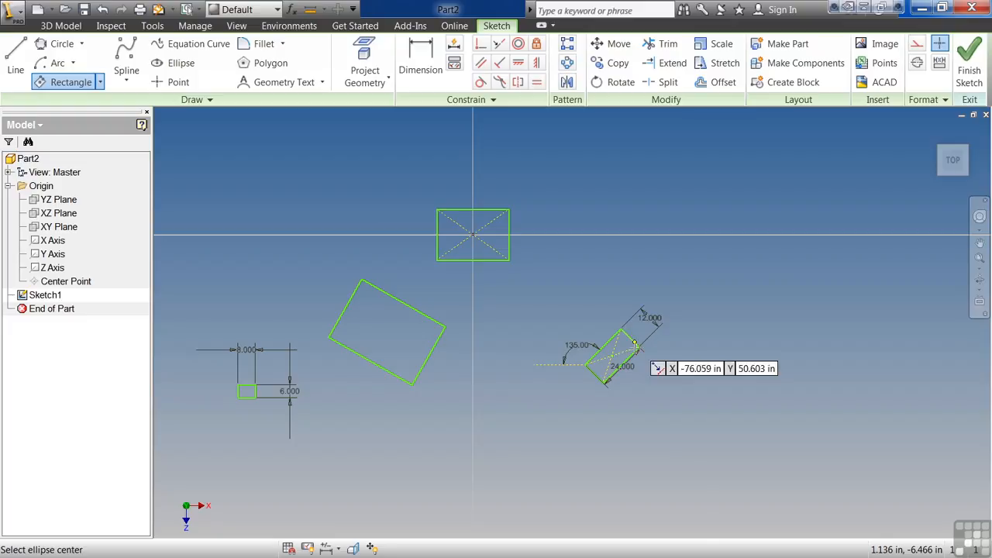
{"action": "scroll", "coordinate": [633, 356], "scroll_direction": "down", "scroll_amount": 5}
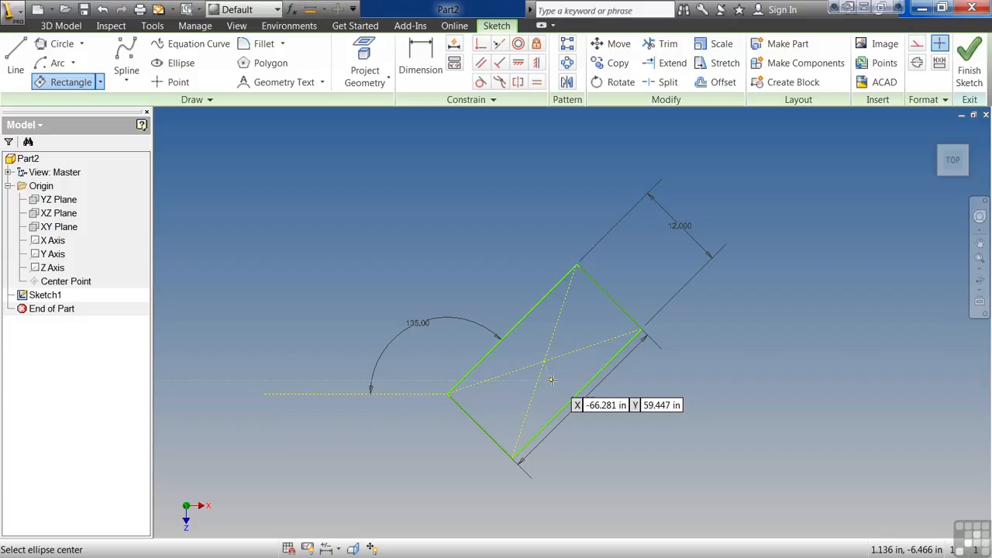
{"action": "scroll", "coordinate": [546, 295], "scroll_direction": "down", "scroll_amount": 5}
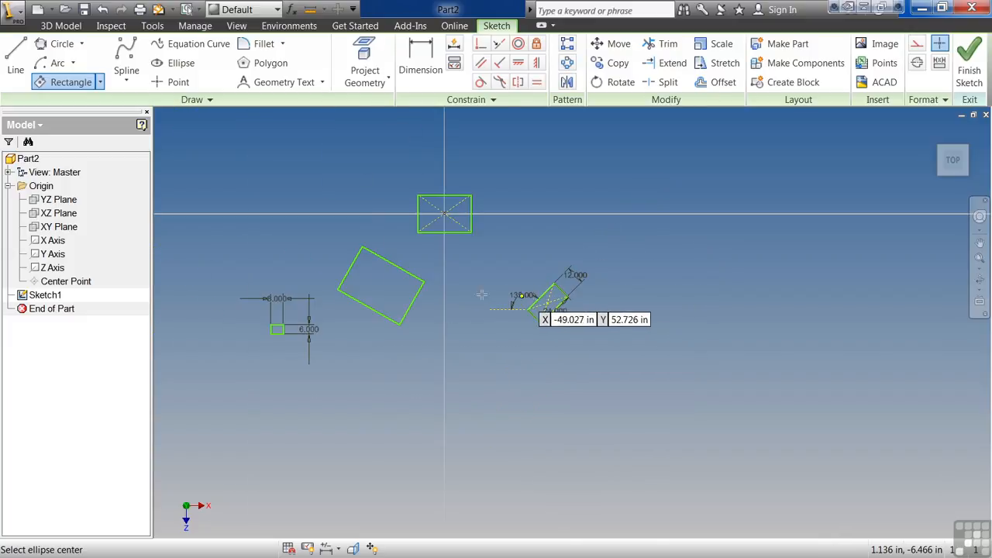
{"action": "scroll", "coordinate": [474, 289], "scroll_direction": "up", "scroll_amount": 3}
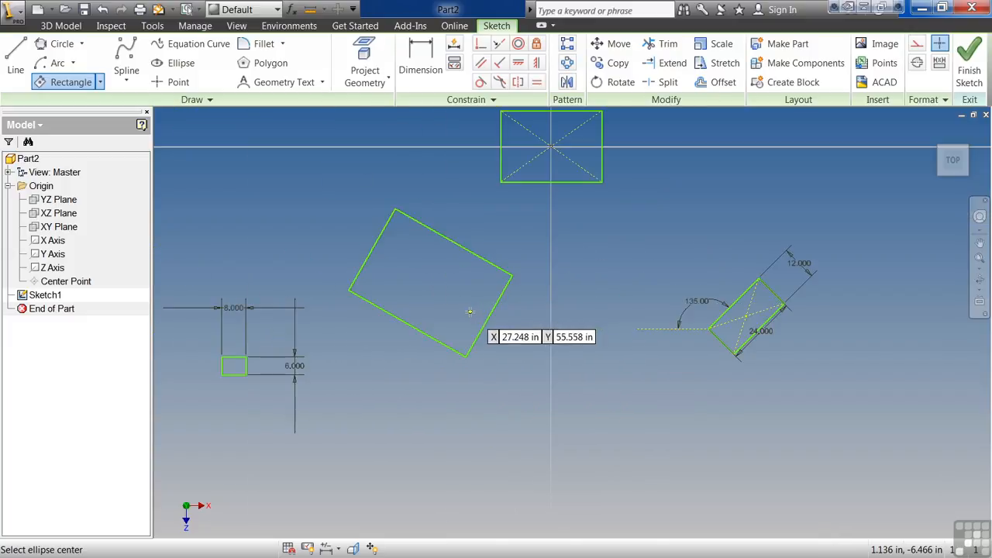
{"action": "middle_click_drag", "start_coordinate": [483, 305], "coordinate": [483, 359]}
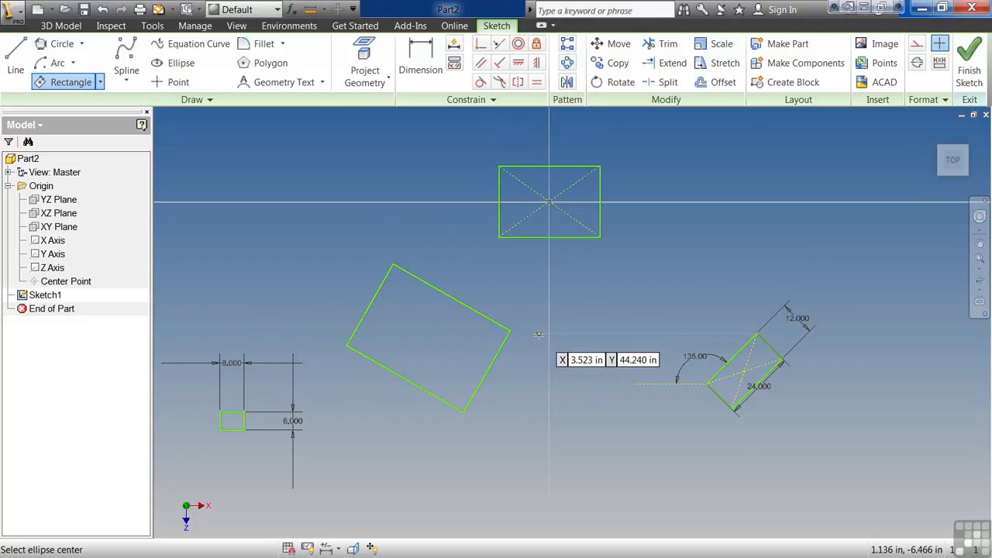